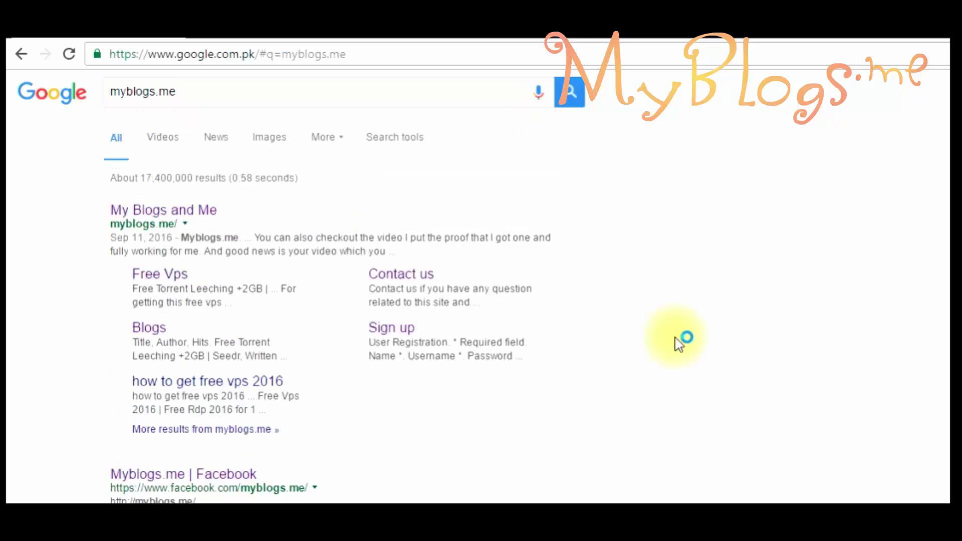
- Open the myblogs.me site from the search results and go to its full "Free Vps 2016" article
left_click(157, 214)
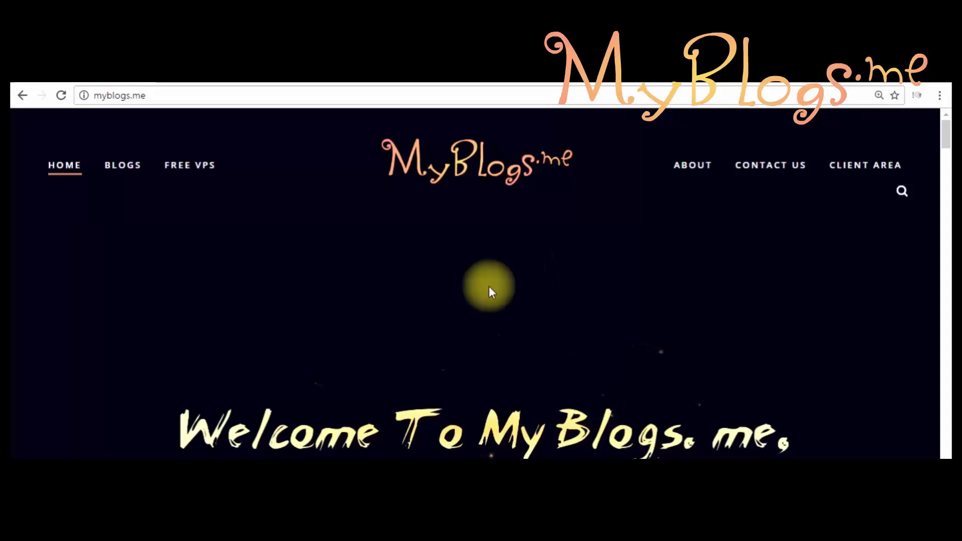
scroll(525, 221, "down", 7)
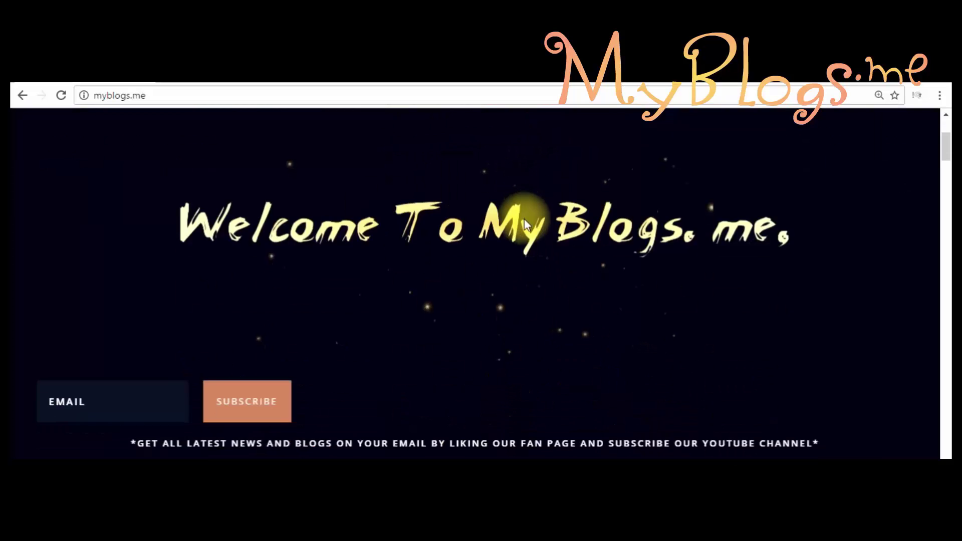
scroll(523, 221, "down", 10)
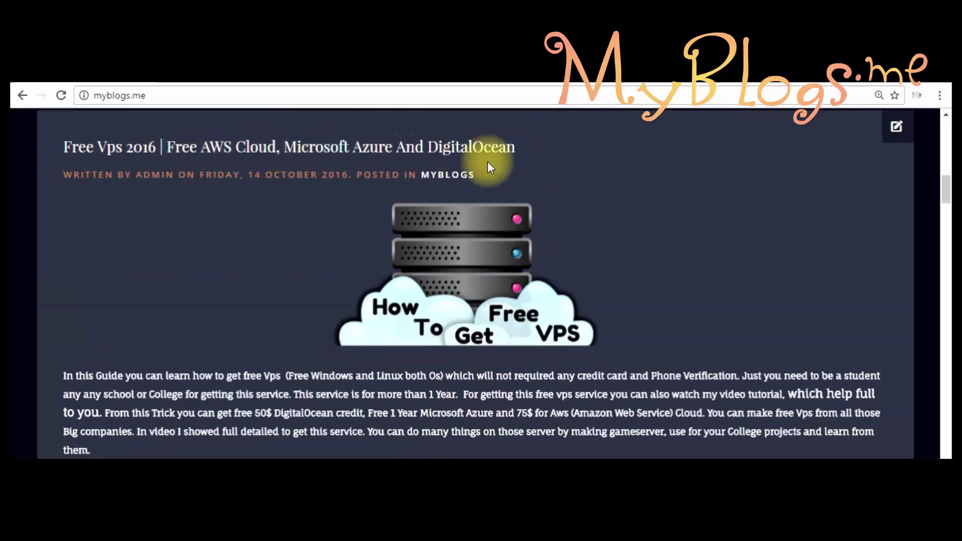
scroll(219, 367, "down", 3)
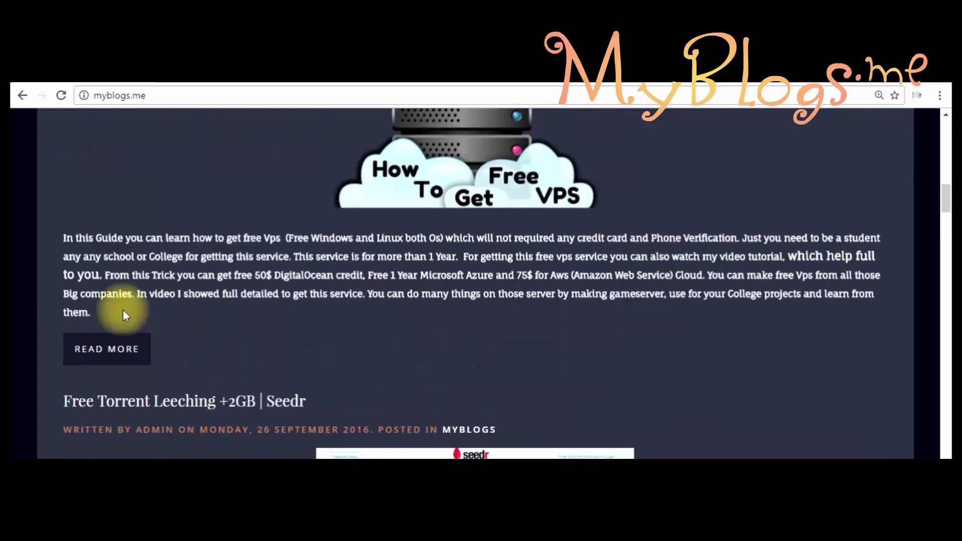
left_click(114, 350)
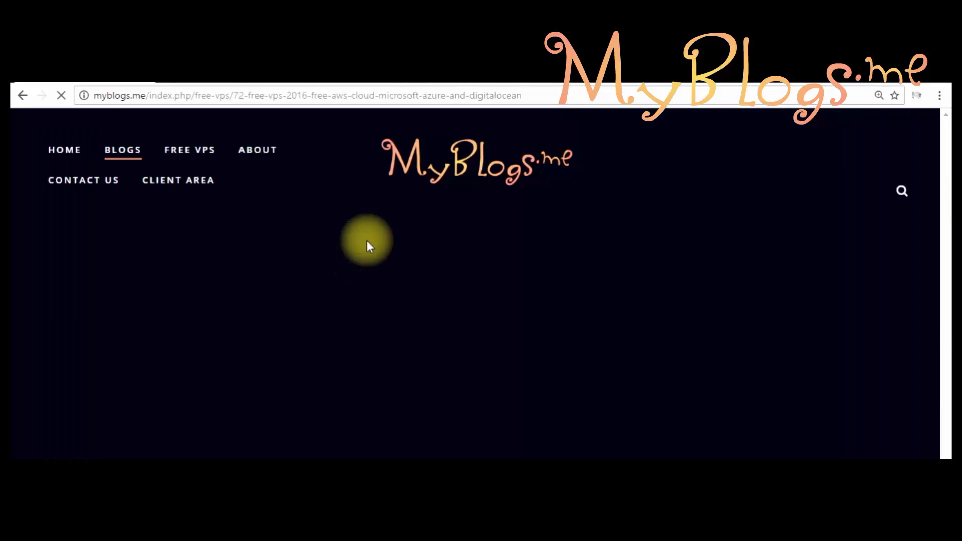
- Read through the free VPS guide and open the website linked in its first instruction
scroll(371, 244, "down", 10)
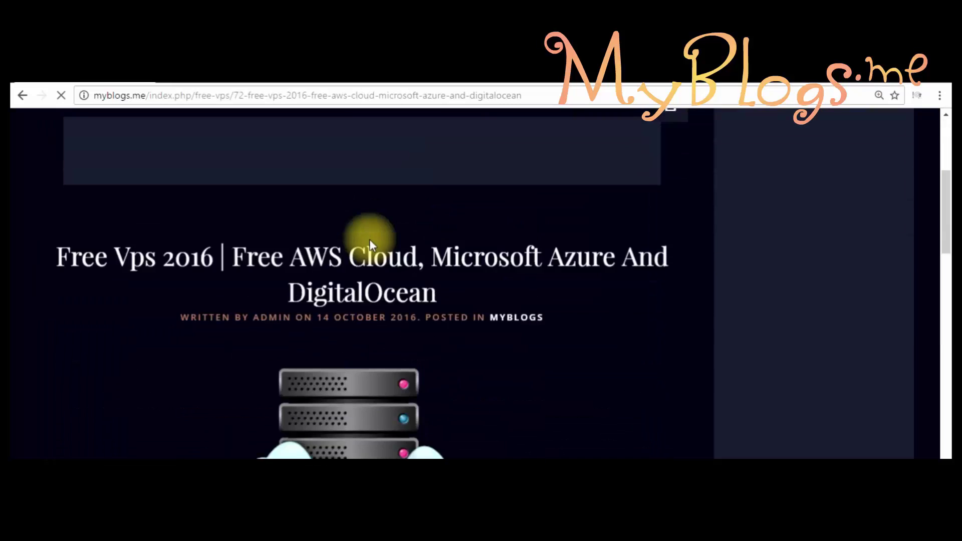
scroll(305, 292, "up", 3)
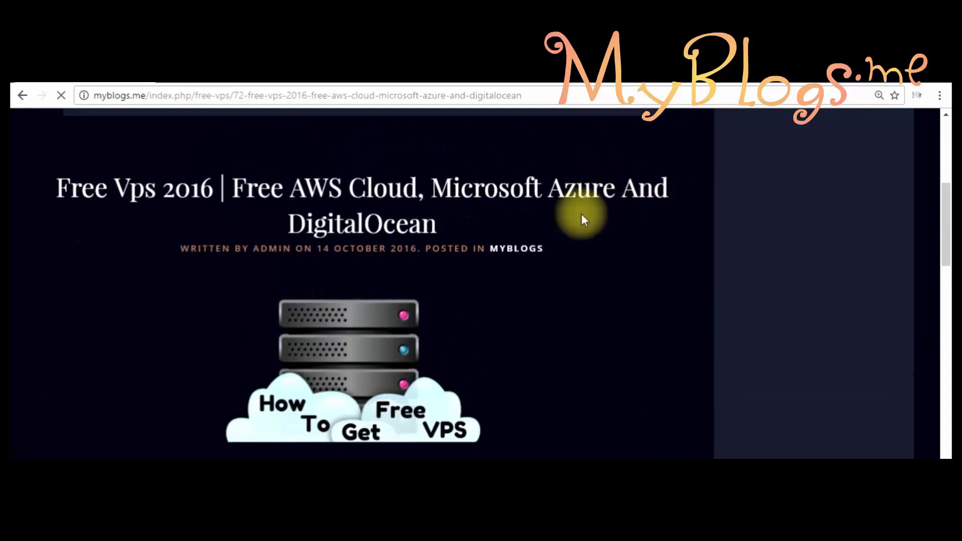
scroll(489, 221, "down", 3)
scroll(262, 247, "up", 4)
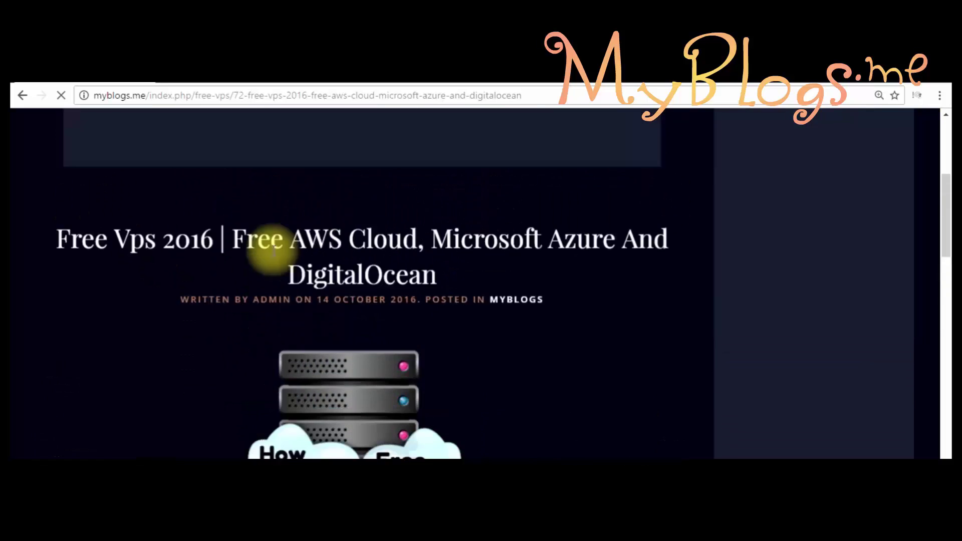
scroll(254, 273, "down", 7)
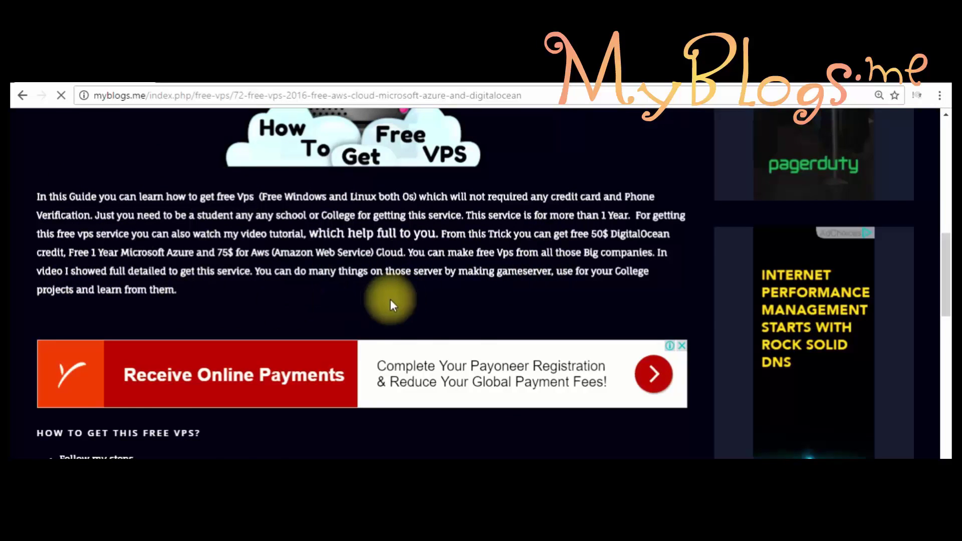
scroll(382, 298, "down", 3)
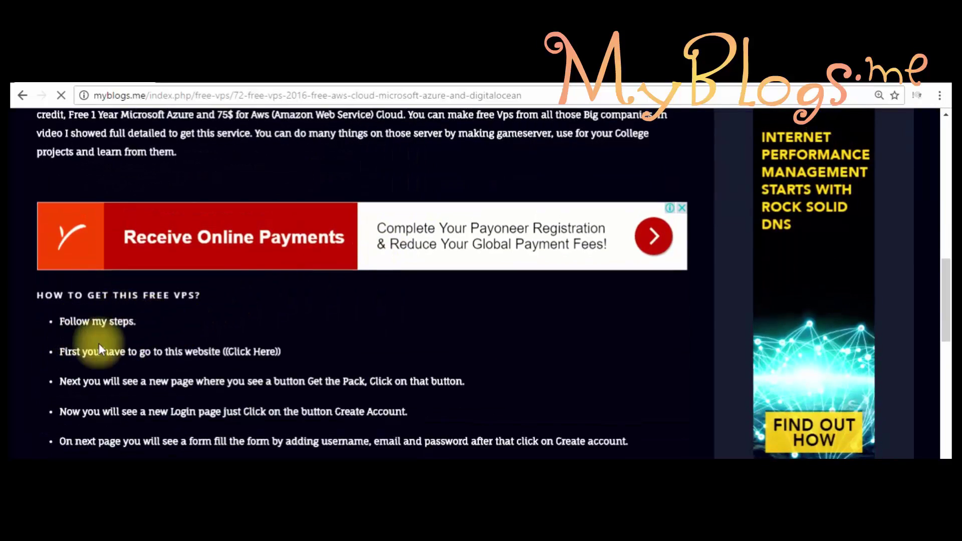
scroll(133, 351, "up", 1)
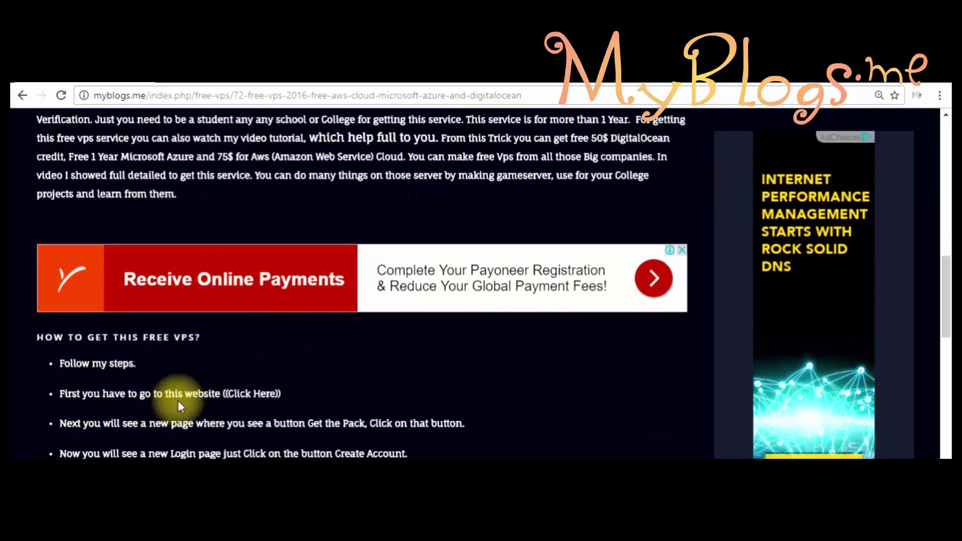
left_click(242, 395)
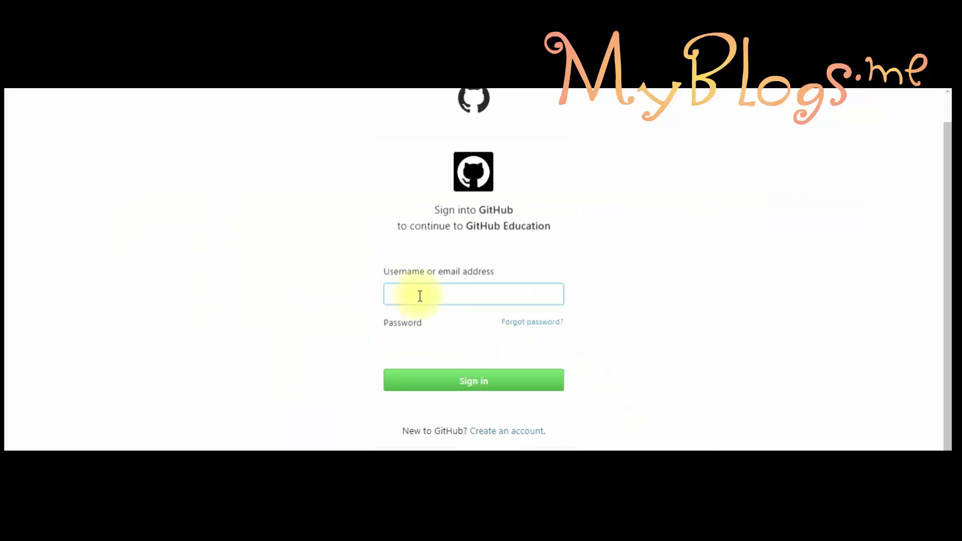
- Create a new GitHub account, filling in the username, email address and account password
left_click(487, 433)
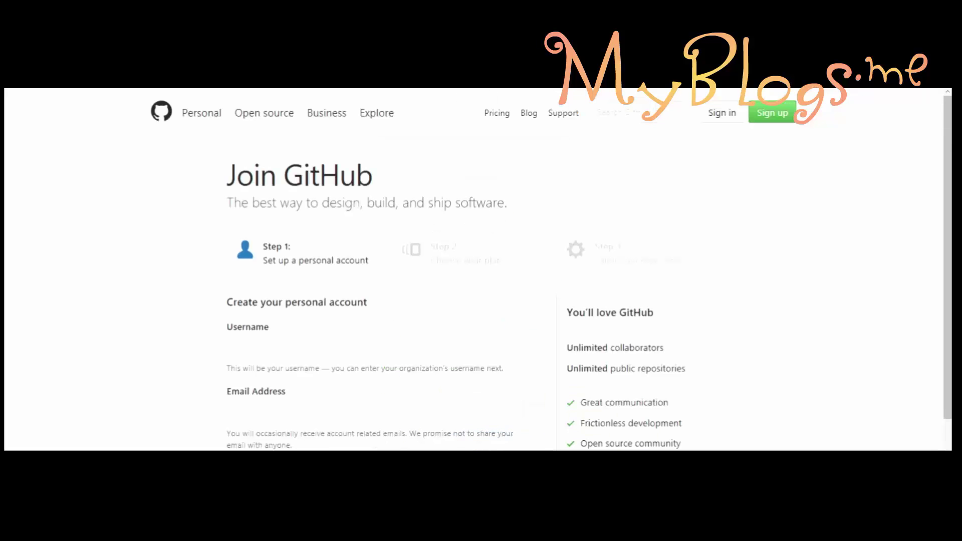
left_click(318, 341)
scroll(317, 337, "down", 1)
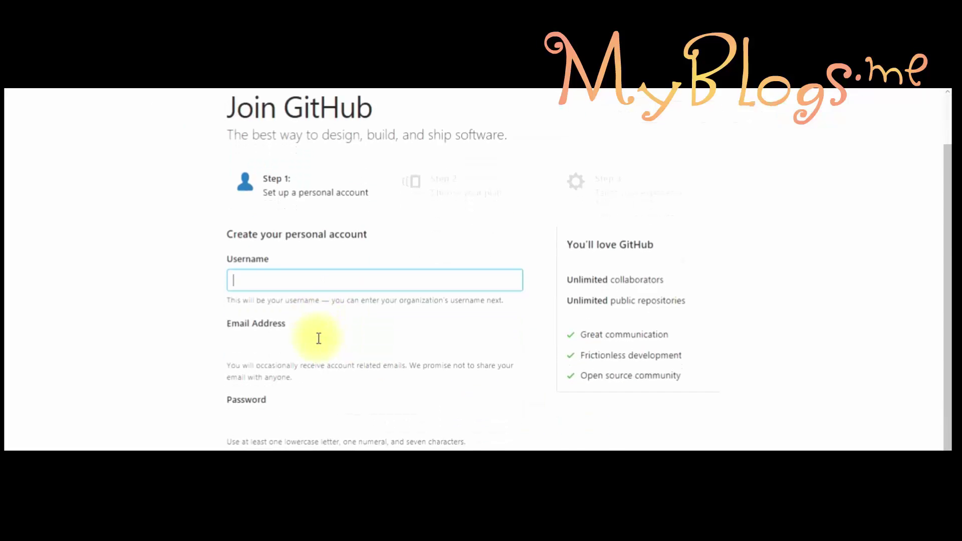
scroll(391, 339, "down", 1)
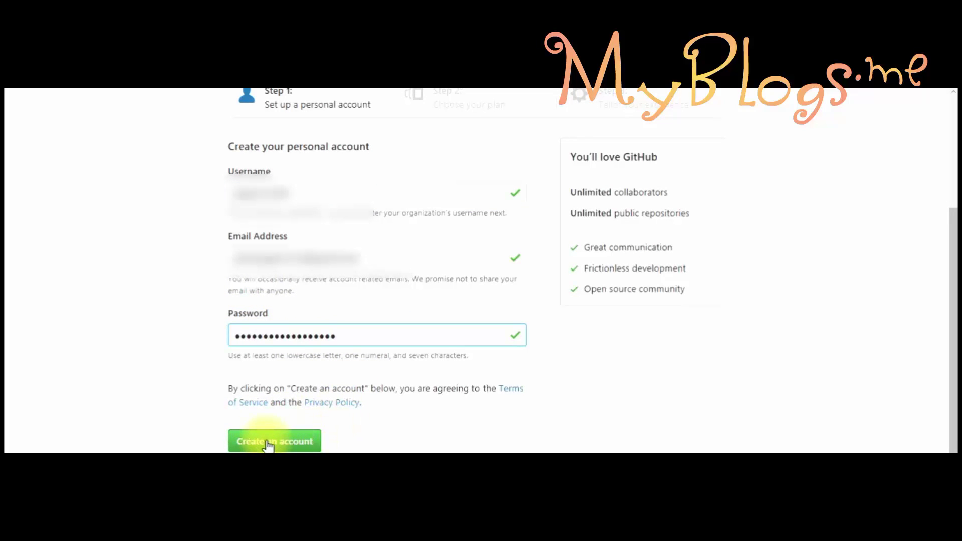
left_click(269, 442)
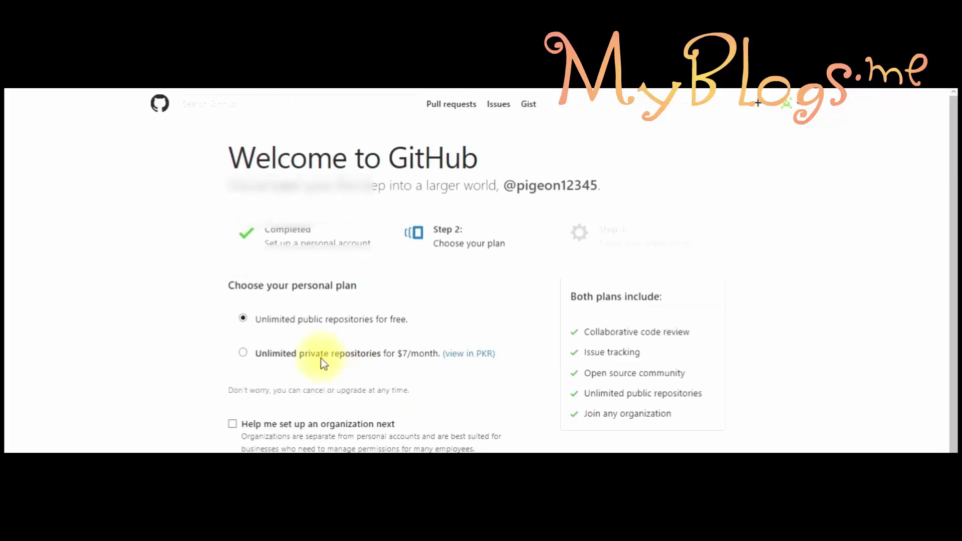
- Continue with the free unlimited public repositories plan and confirm being a student for the Student Developer Pack
scroll(295, 356, "down", 1)
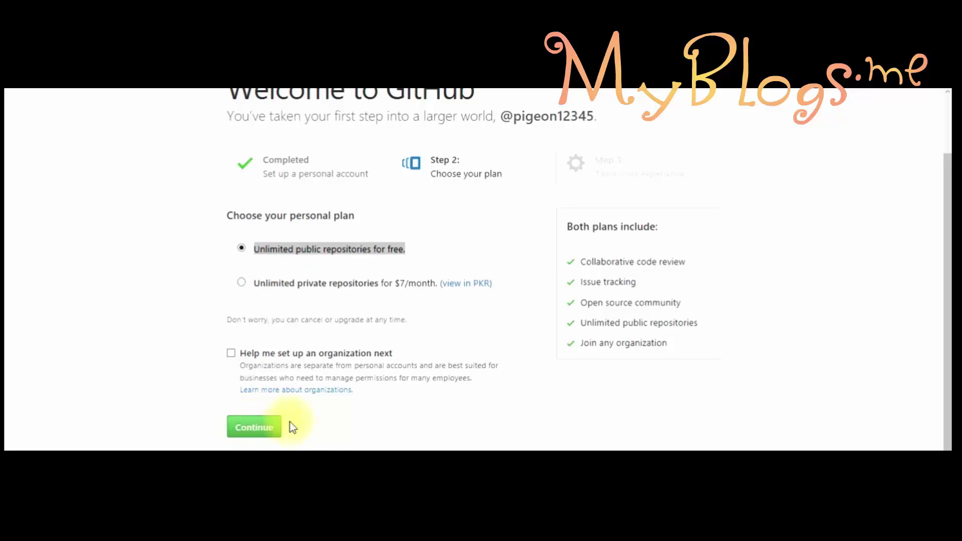
left_click(253, 428)
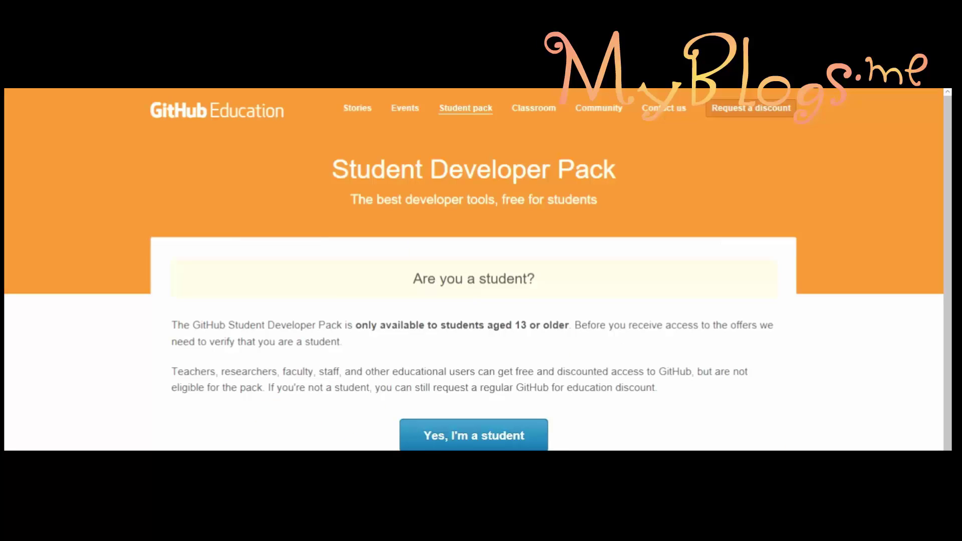
scroll(480, 350, "down", 1)
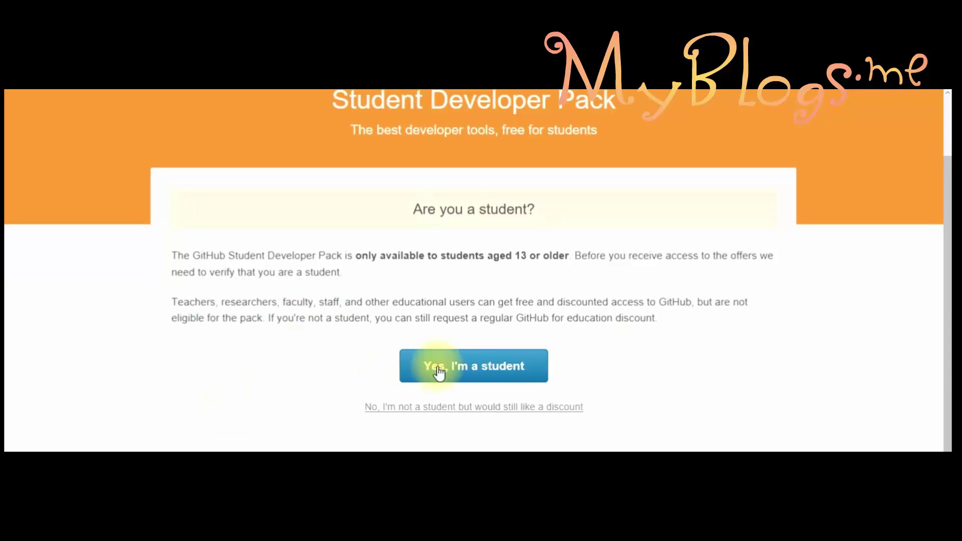
left_click(462, 368)
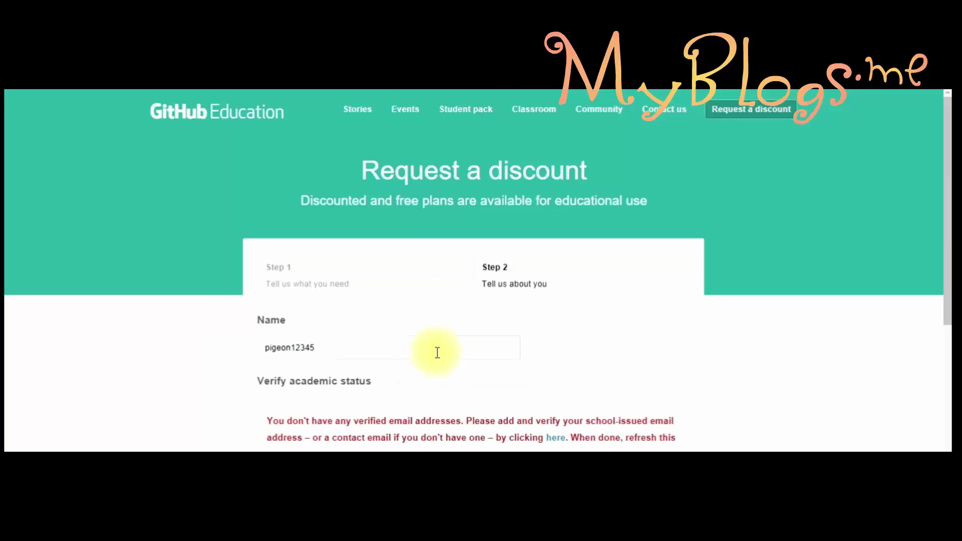
- Review the discount request form and open the email settings for adding and verifying a school or contact email
scroll(542, 269, "down", 4)
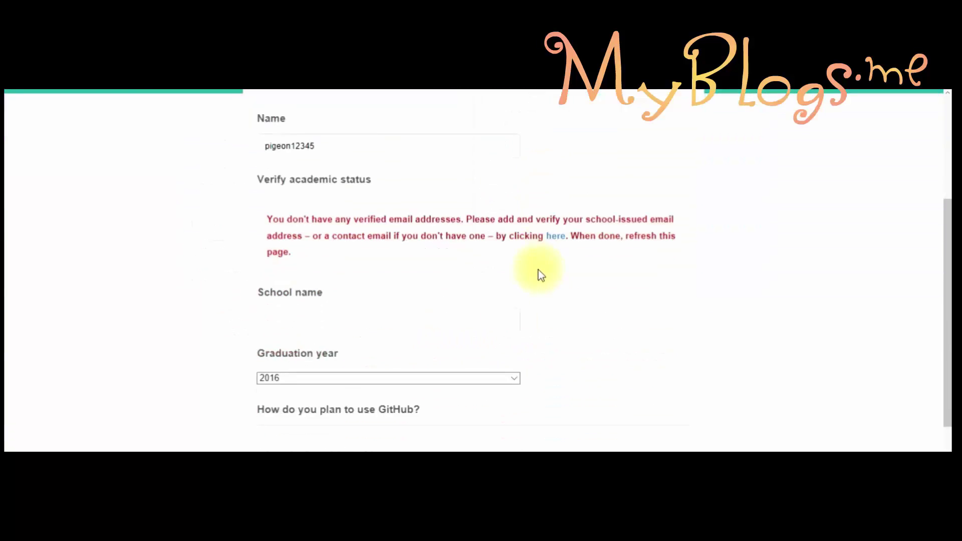
scroll(540, 273, "down", 4)
scroll(538, 270, "up", 7)
scroll(538, 271, "down", 3)
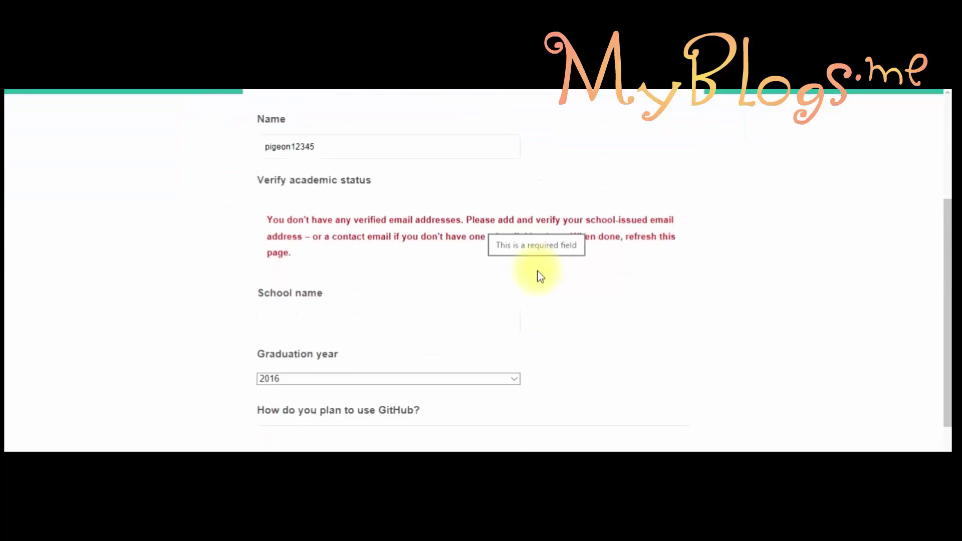
scroll(479, 271, "up", 1)
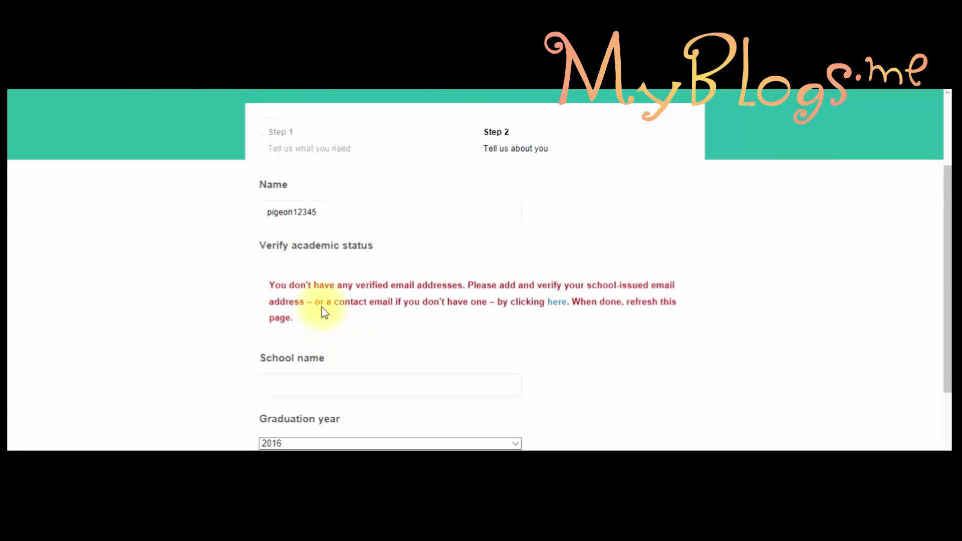
left_click(557, 303)
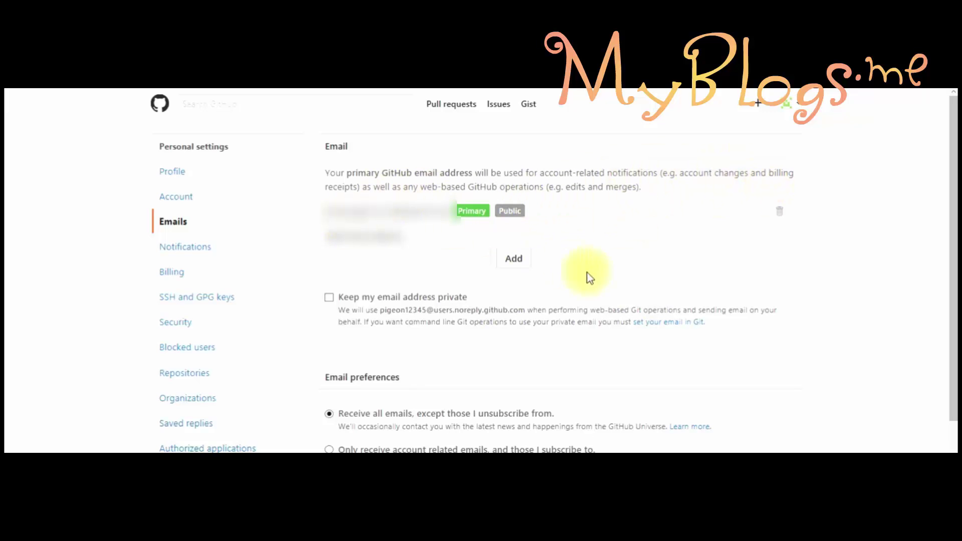
- Set the school-issued email choice to "I don't have a school-issued email" and read the upload validation requirements
scroll(589, 268, "down", 1)
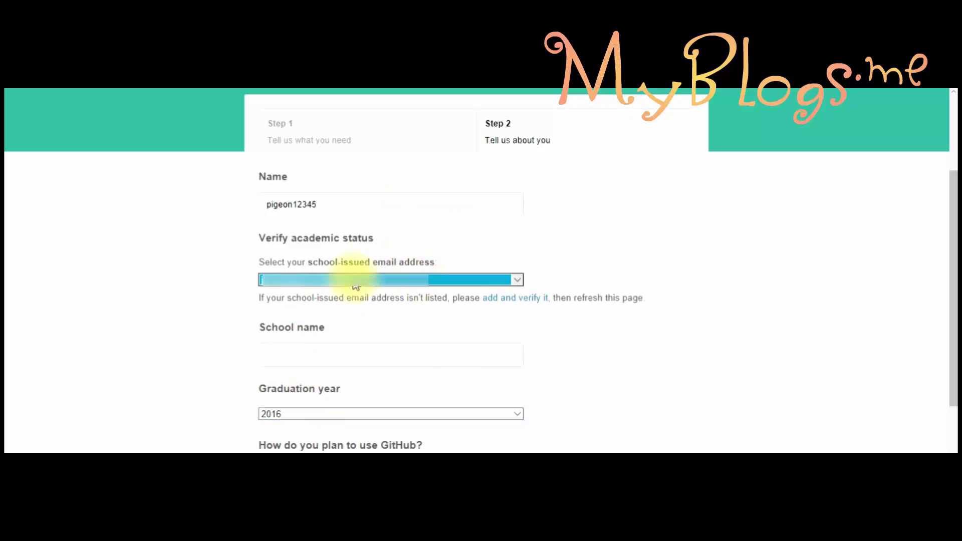
left_click(383, 280)
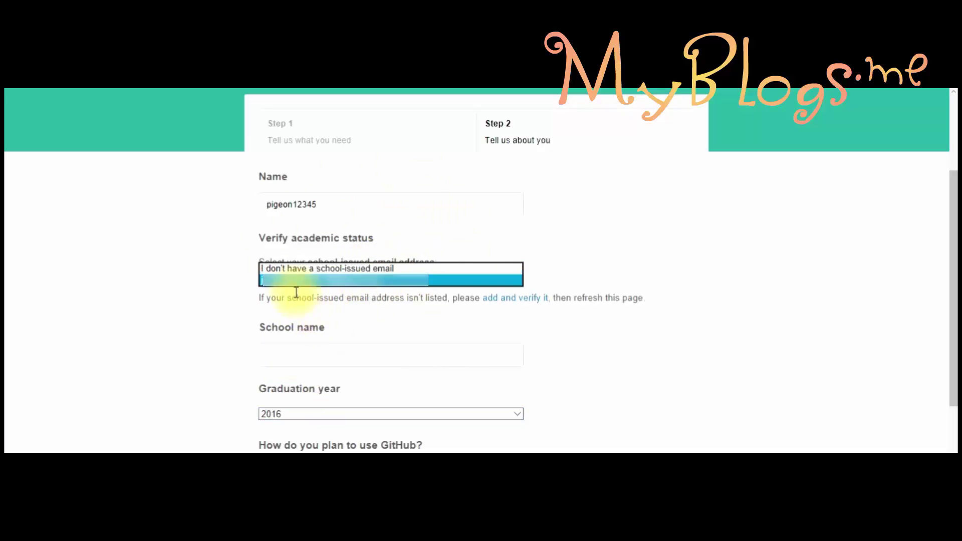
left_click(324, 272)
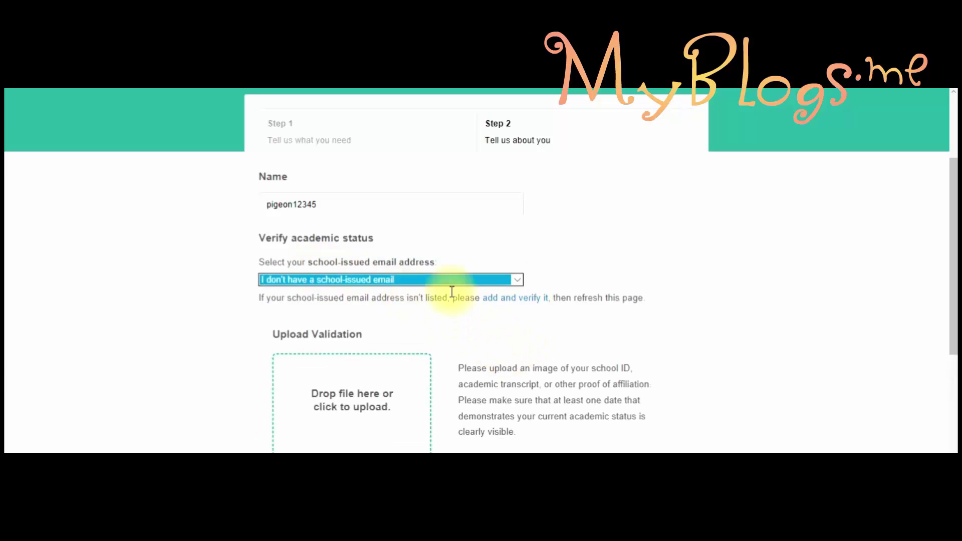
scroll(481, 270, "down", 1)
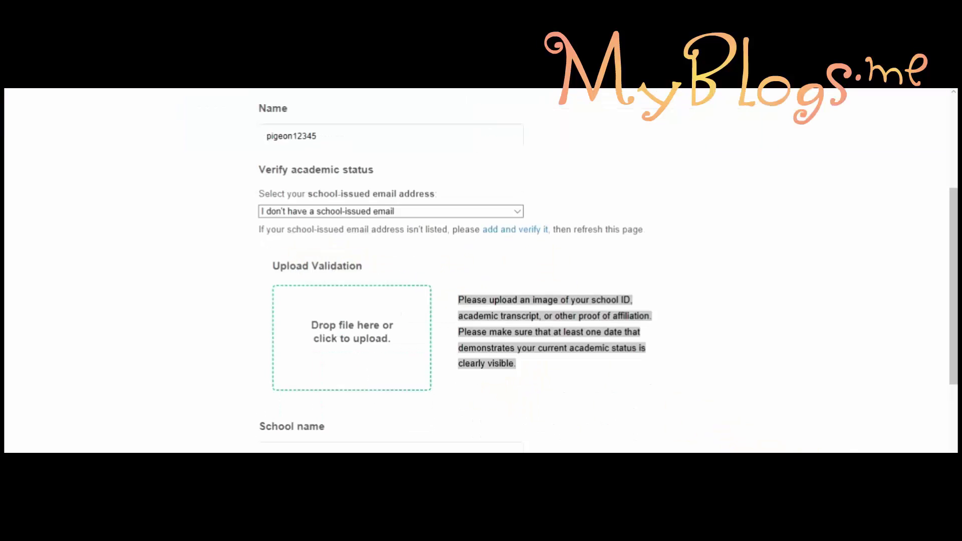
left_click(463, 299)
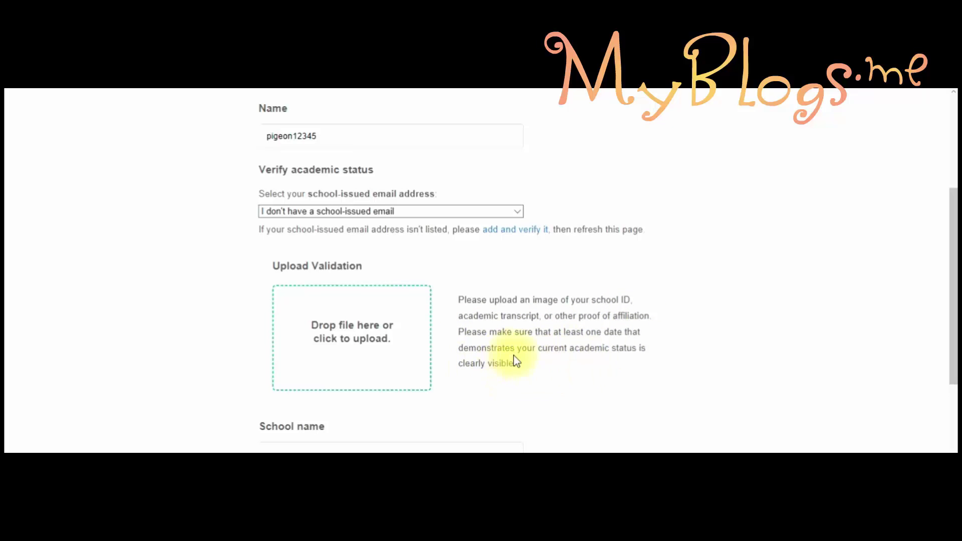
- Enter a placeholder school name in the request form and erase it again
scroll(516, 359, "down", 1)
scroll(516, 360, "down", 2)
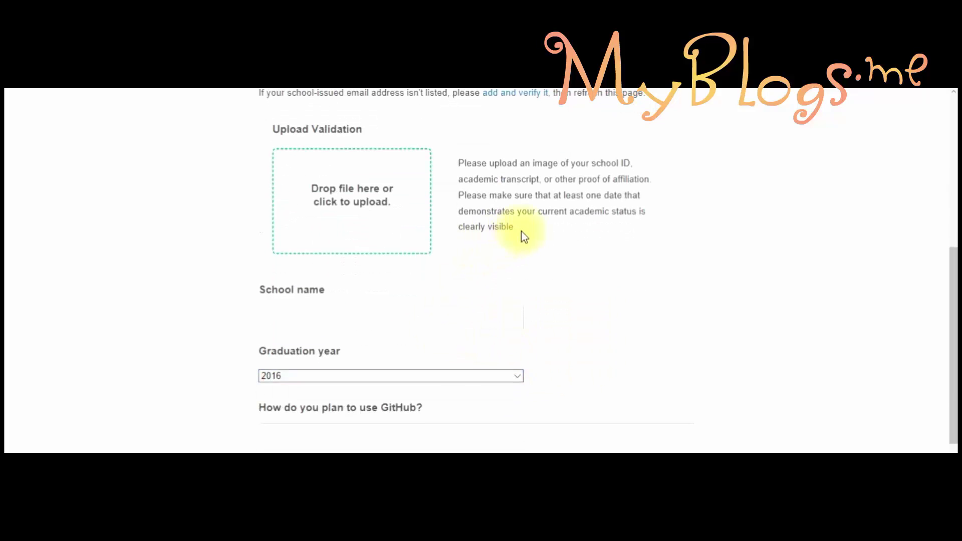
left_click(424, 317)
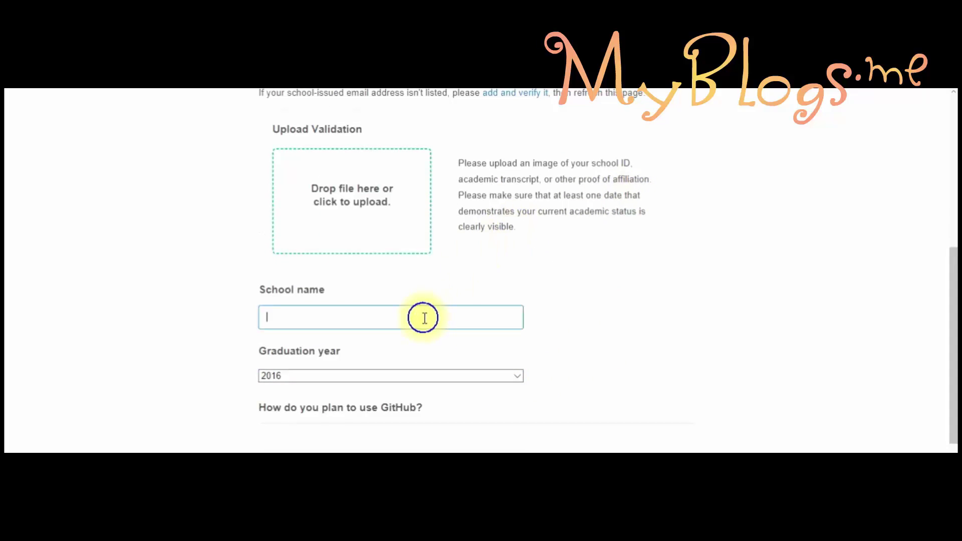
type("r School Nam")
key("BackSpace")
key("BackSpace")
key("BackSpace")
key("BackSpace")
key("BackSpace")
key("BackSpace")
key("BackSpace")
key("BackSpace")
key("BackSpace")
key("BackSpace")
key("BackSpace")
key("BackSpace")
key("BackSpace")
key("BackSpace")
- Enter "Add what the purpose of your plan.." as the answer on planned GitHub use and erase it again
scroll(411, 336, "down", 1)
left_click(334, 393)
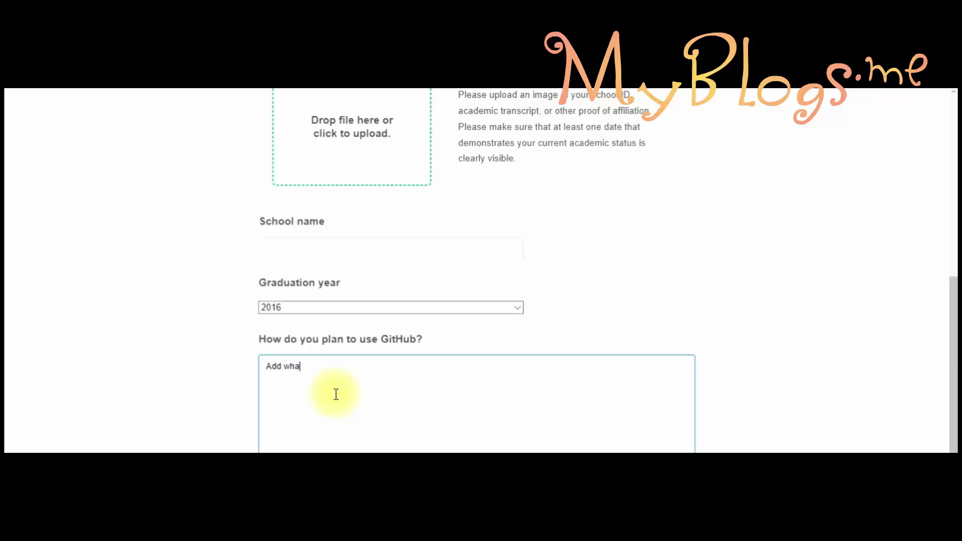
type("Add what the purpose of your plan..")
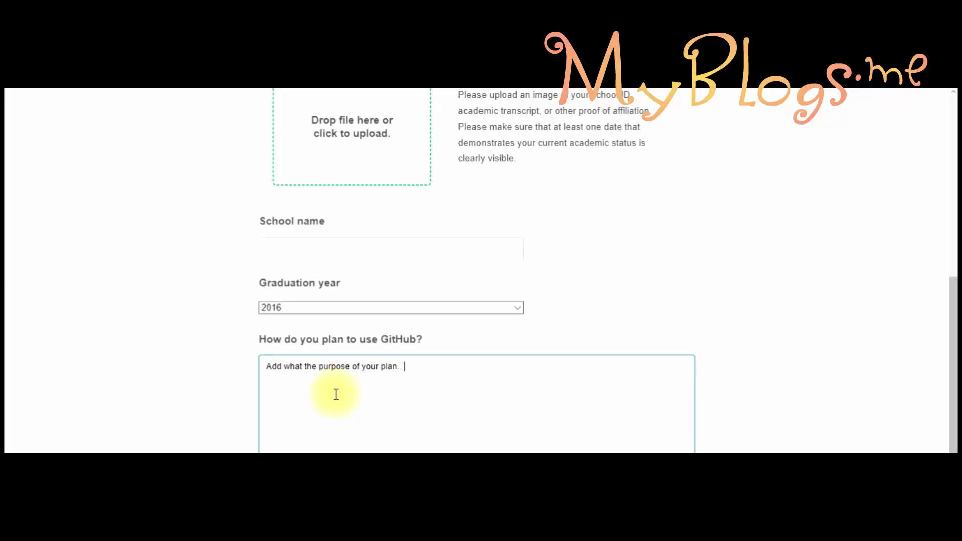
key("BackSpace")
key("BackSpace")
key("BackSpace")
key("BackSpace")
key("BackSpace")
key("BackSpace")
key("BackSpace")
key("BackSpace")
key("BackSpace")
key("BackSpace")
key("BackSpace")
key("BackSpace")
key("BackSpace")
key("BackSpace")
key("BackSpace")
key("BackSpace")
key("BackSpace")
key("BackSpace")
key("BackSpace")
key("BackSpace")
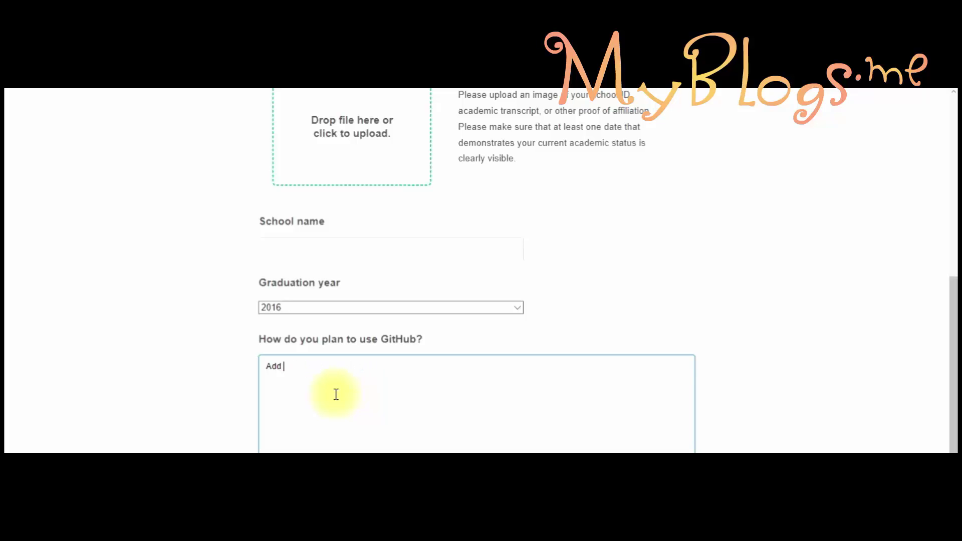
scroll(324, 389, "down", 3)
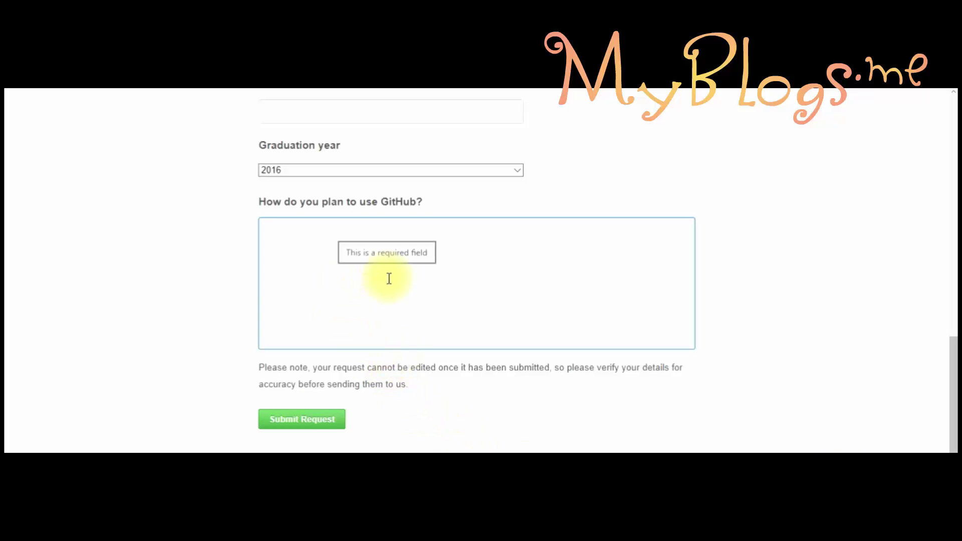
- Review the request form's upload validation and usage fields, and advance past the image of the completed example form
scroll(388, 286, "up", 5)
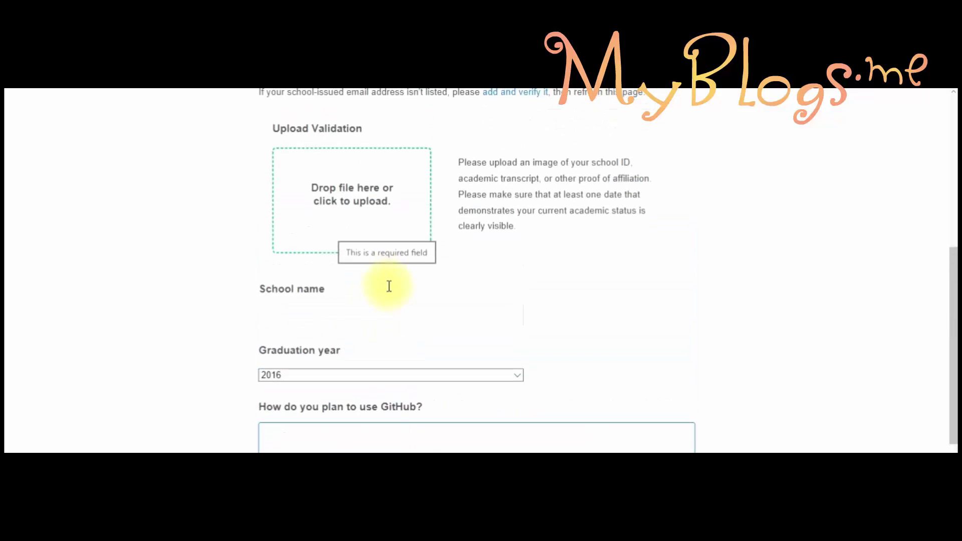
scroll(389, 290, "down", 5)
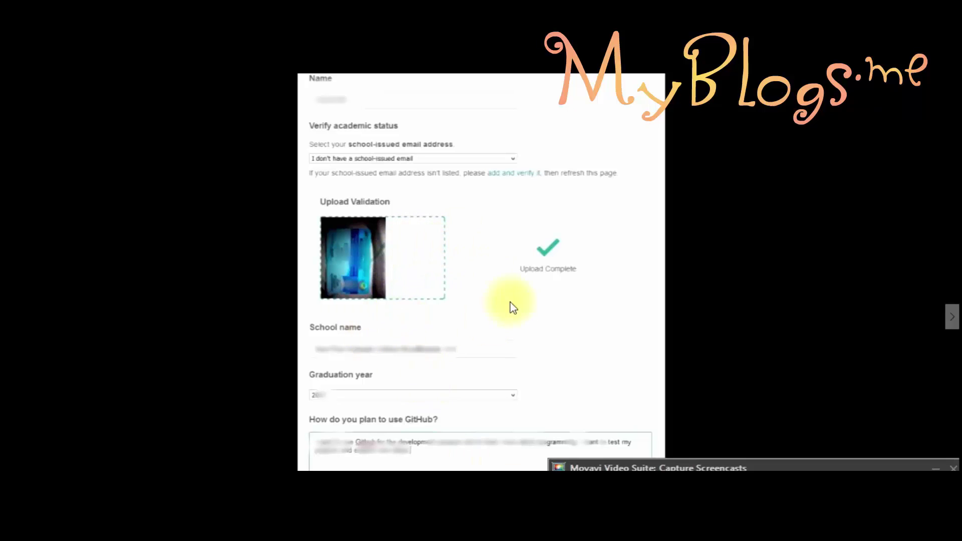
left_click(953, 317)
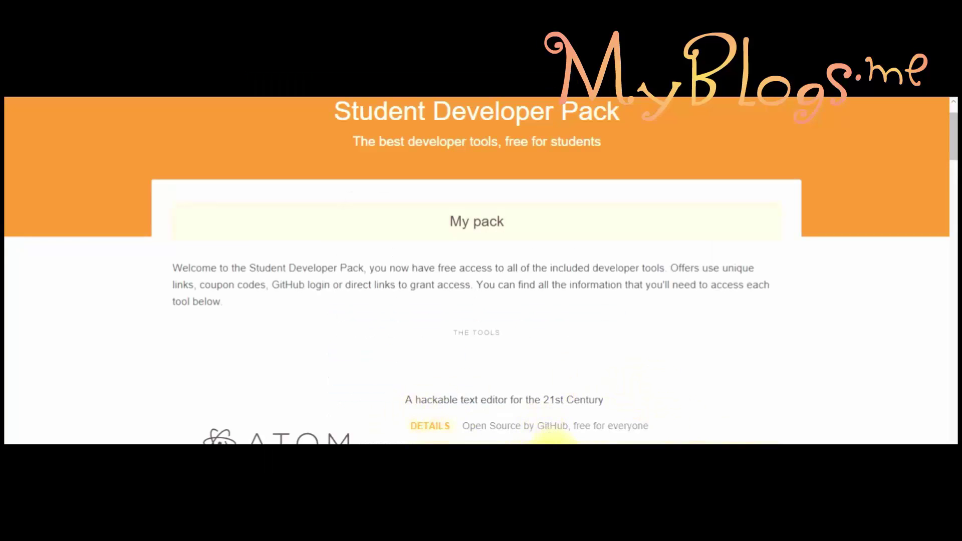
- Look through the tool offers in the Student Developer Pack, from Atom and AWS Educate to Bitnami, CrowdFlower and Datadog
scroll(464, 281, "down", 2)
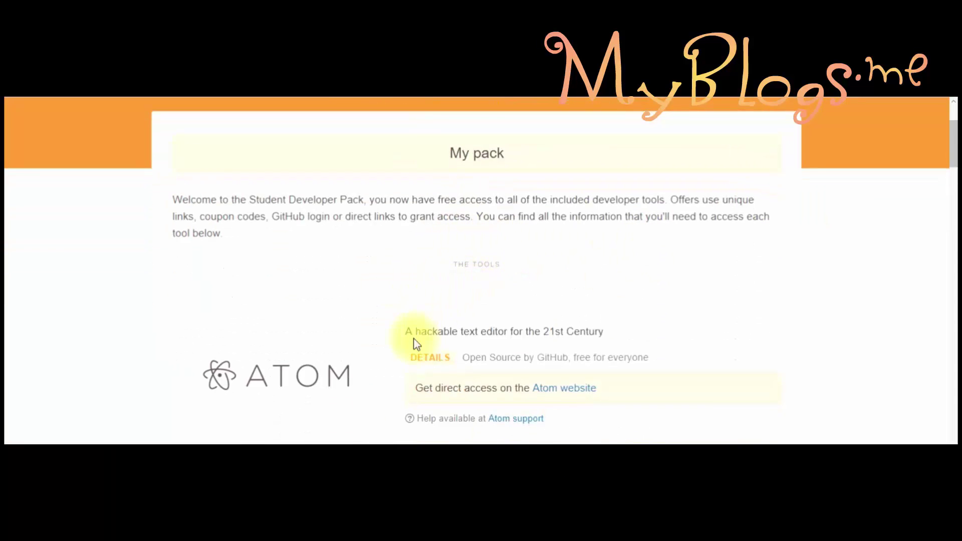
scroll(341, 394, "down", 2)
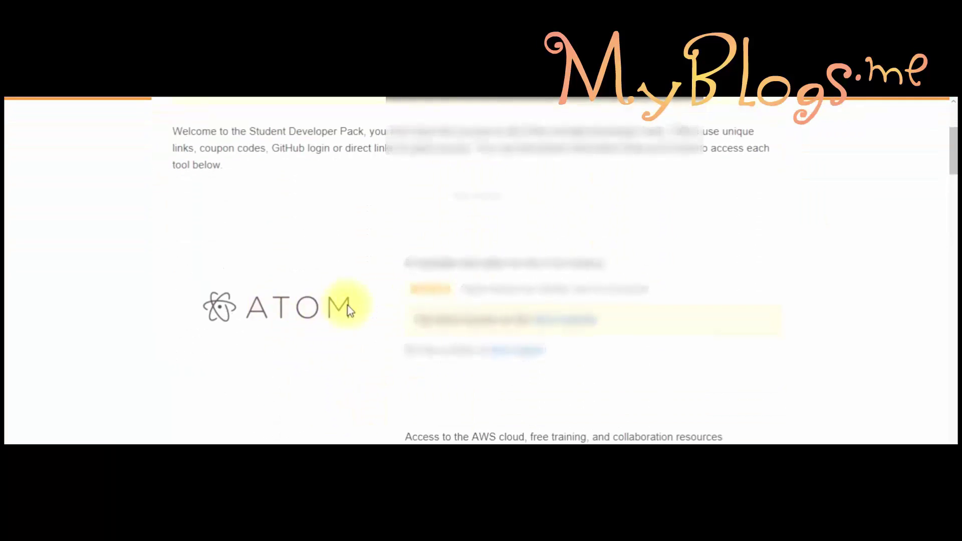
scroll(344, 301, "down", 4)
scroll(225, 368, "down", 1)
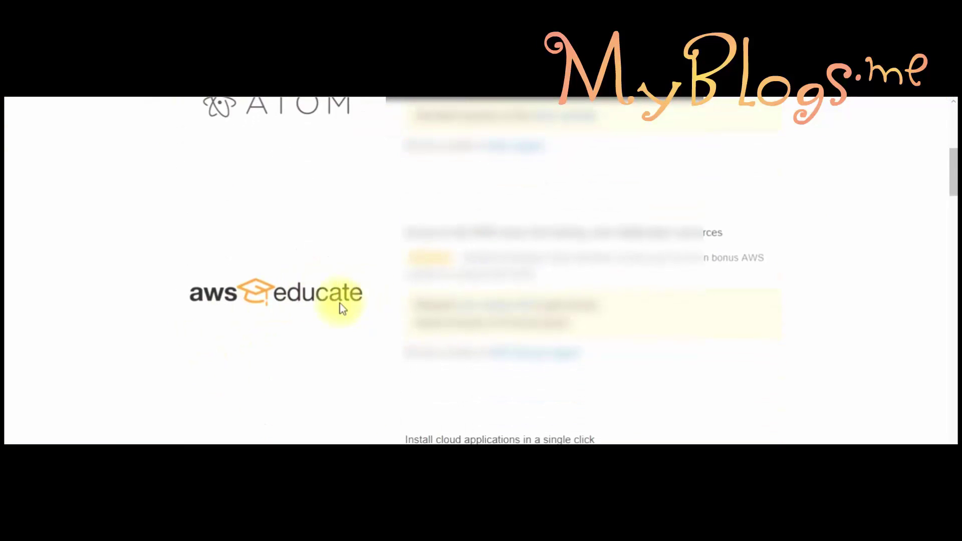
scroll(349, 317, "down", 3)
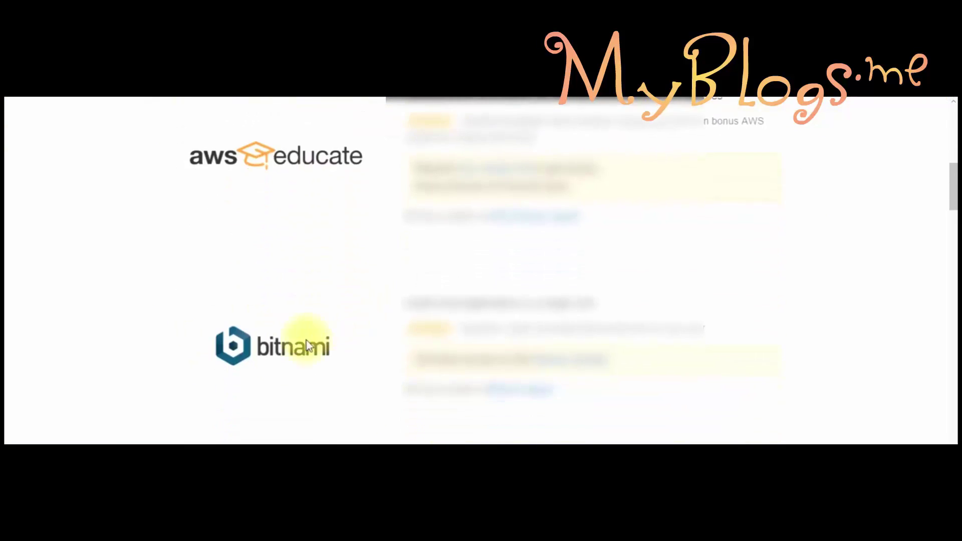
scroll(301, 341, "down", 2)
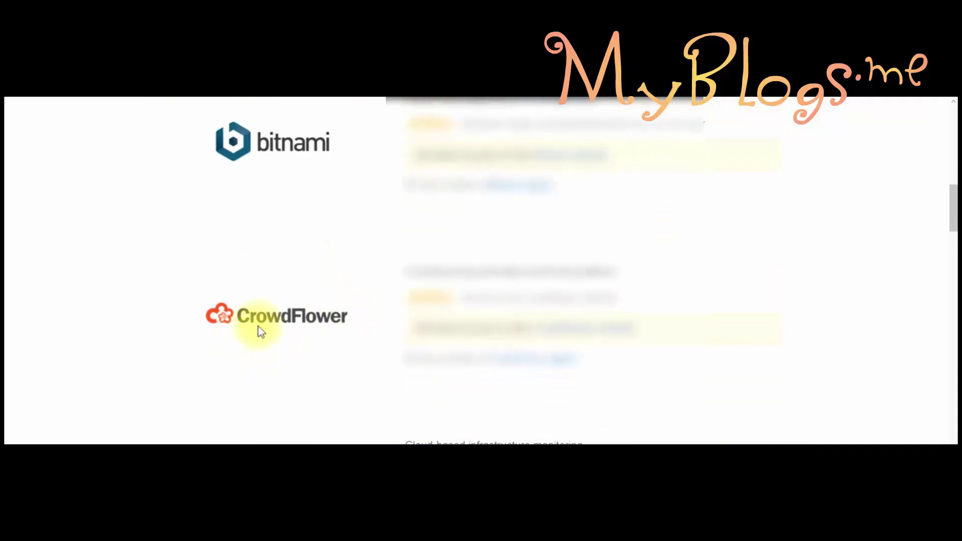
scroll(361, 336, "down", 3)
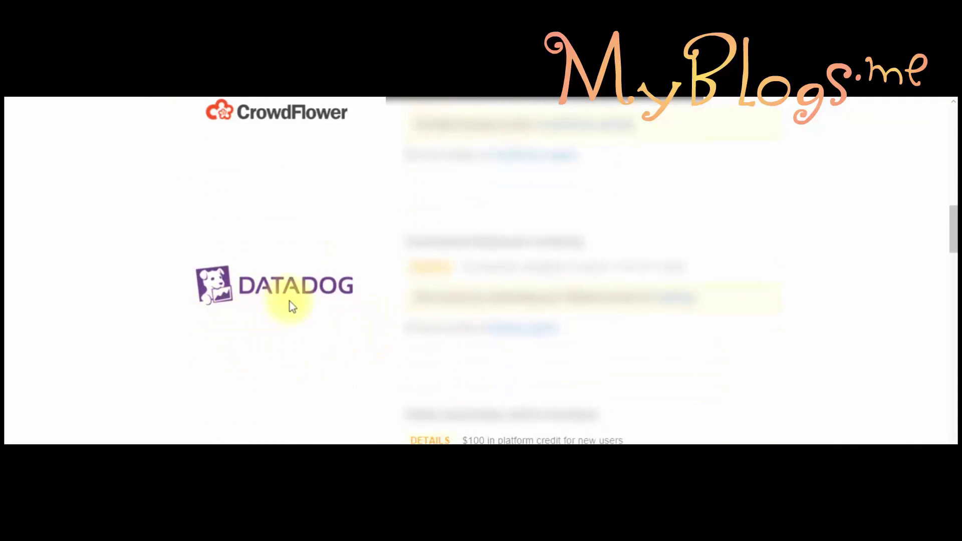